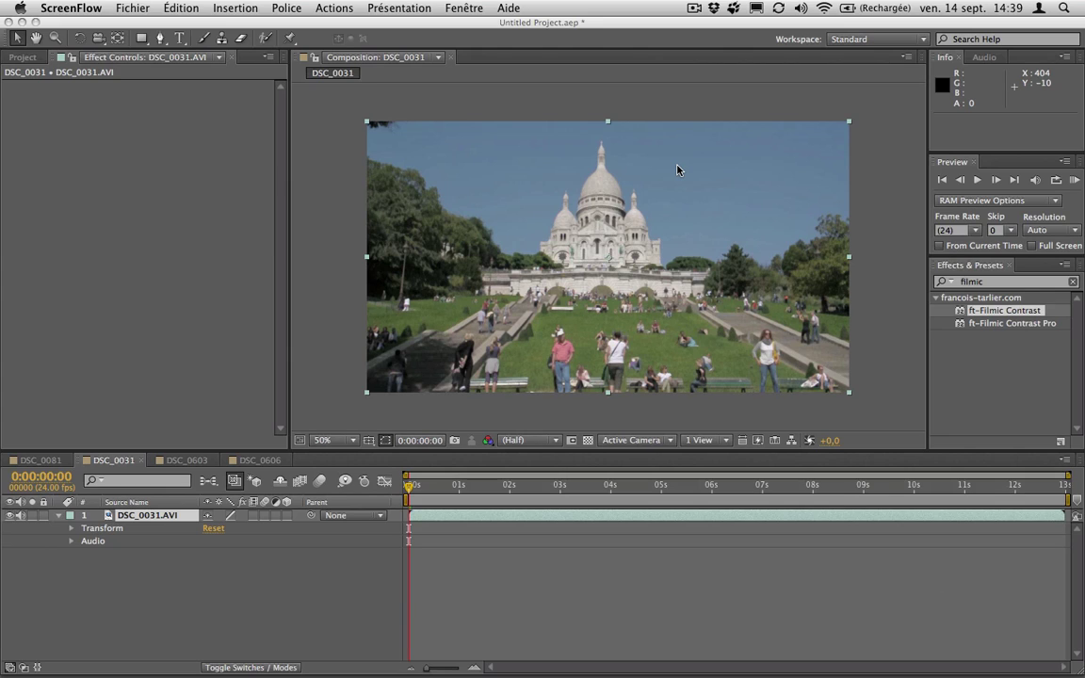
- Try ft-Filmic Contrast on the footage, raise its Contrast Value, then delete the effect
{"action": "left_click", "coordinate": [1033, 316]}
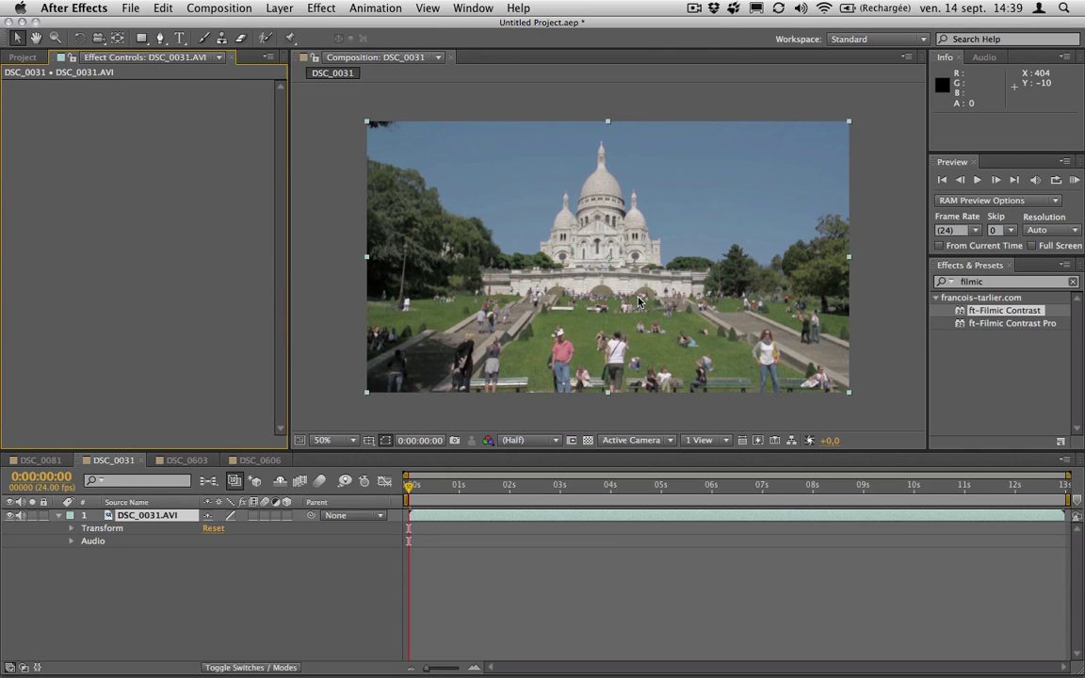
{"action": "left_click_drag", "start_coordinate": [989, 311], "coordinate": [525, 276]}
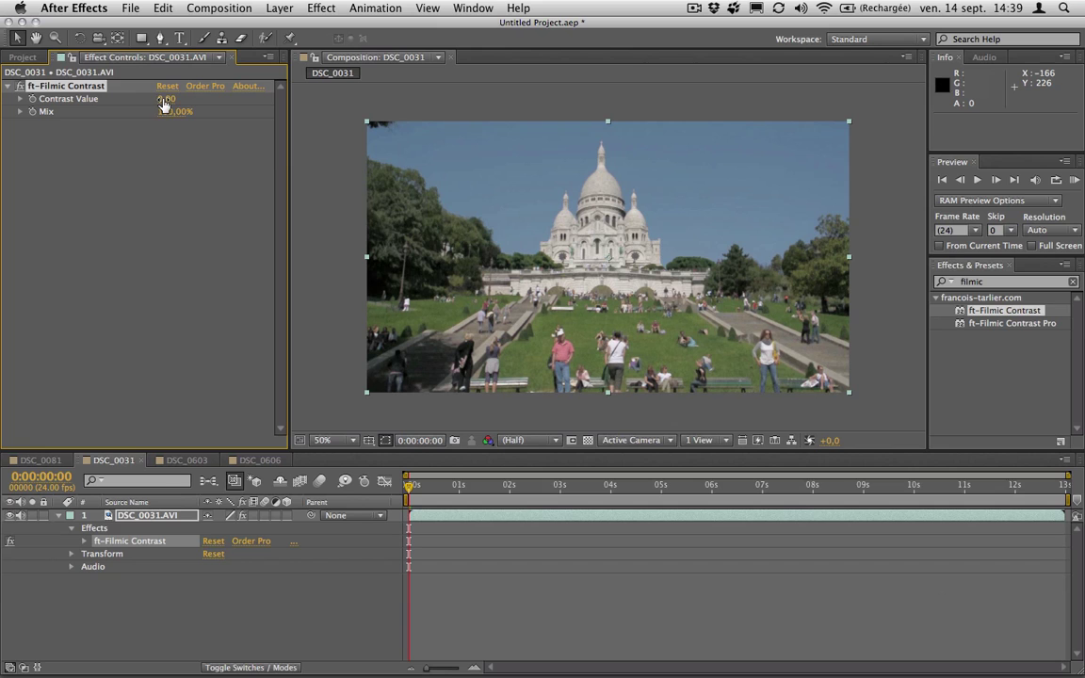
{"action": "left_click_drag", "start_coordinate": [172, 99], "coordinate": [217, 105]}
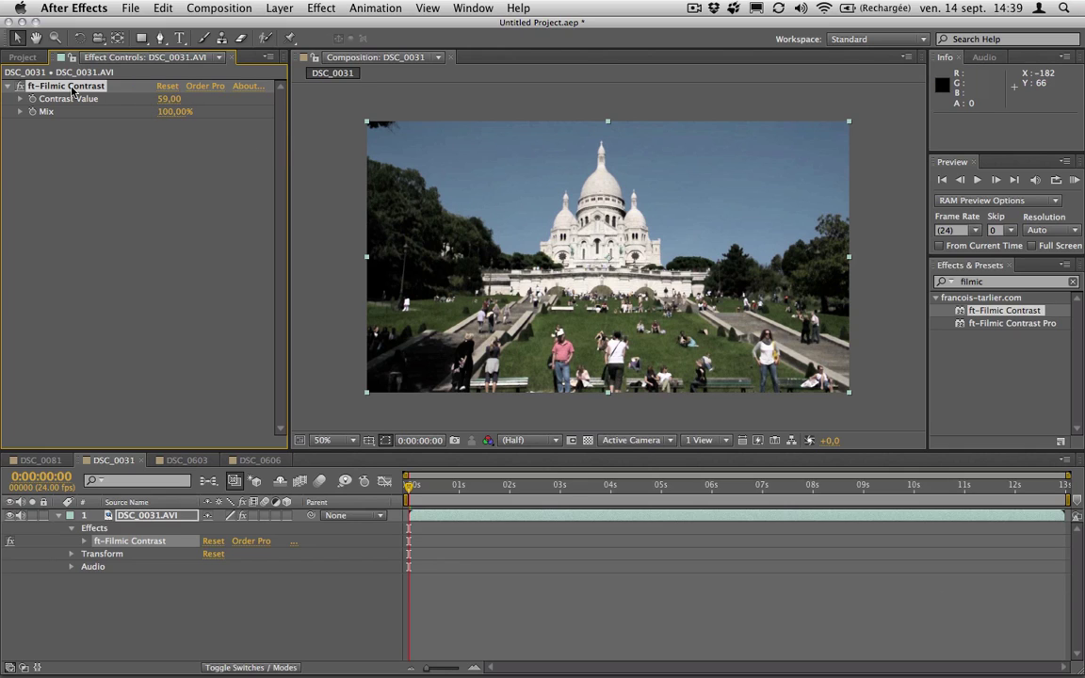
{"action": "key", "text": "Delete"}
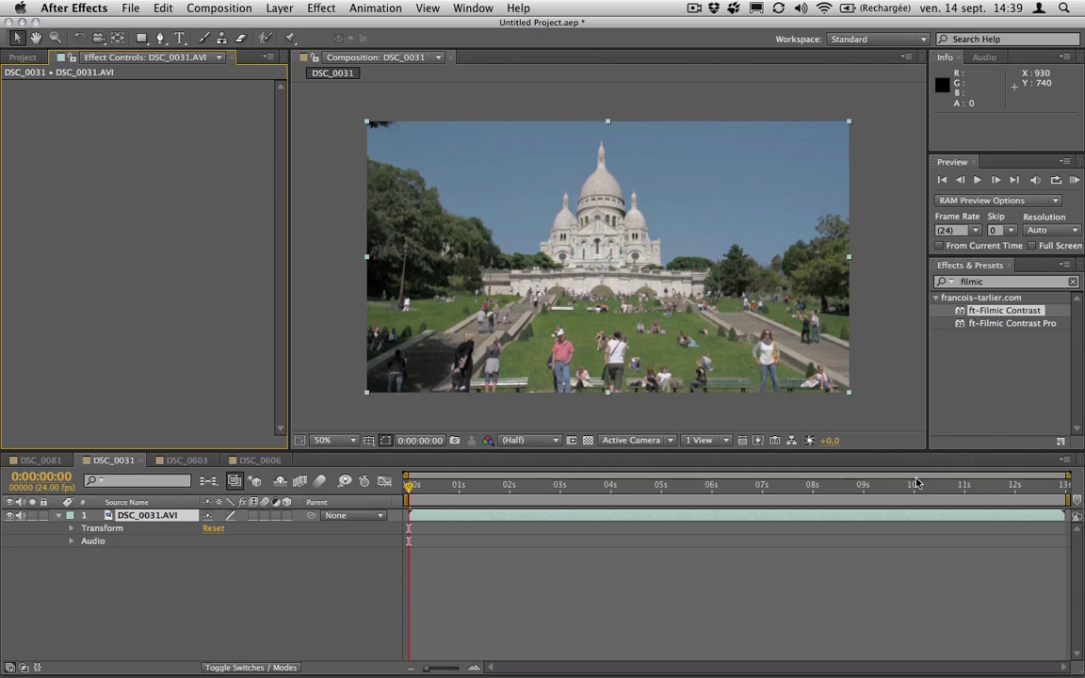
- Apply ft-Filmic Contrast Pro to DSC_0031.AVI and set its All RGB Gain to 0
{"action": "left_click", "coordinate": [1001, 325]}
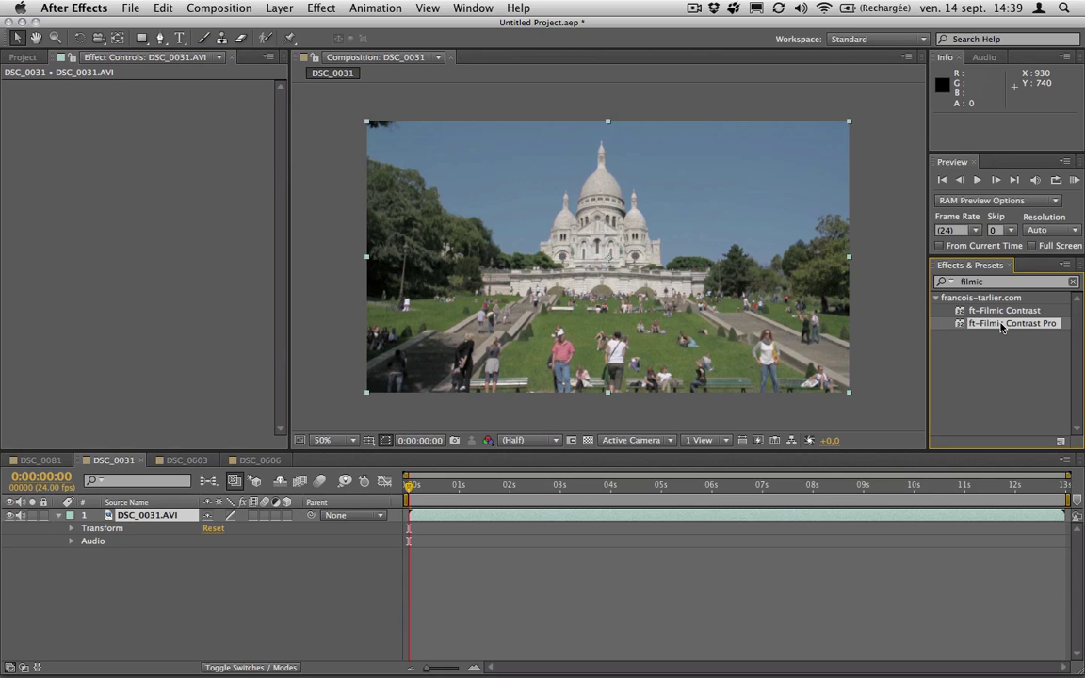
{"action": "left_click_drag", "start_coordinate": [1002, 325], "coordinate": [612, 292]}
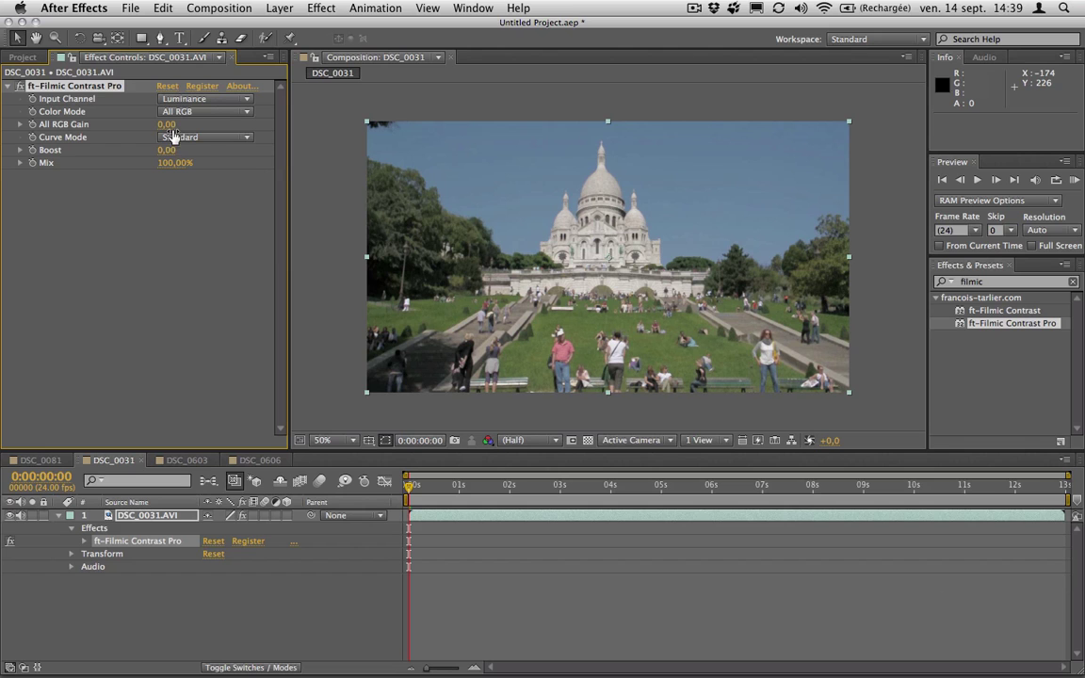
{"action": "left_click_drag", "start_coordinate": [164, 129], "coordinate": [196, 127]}
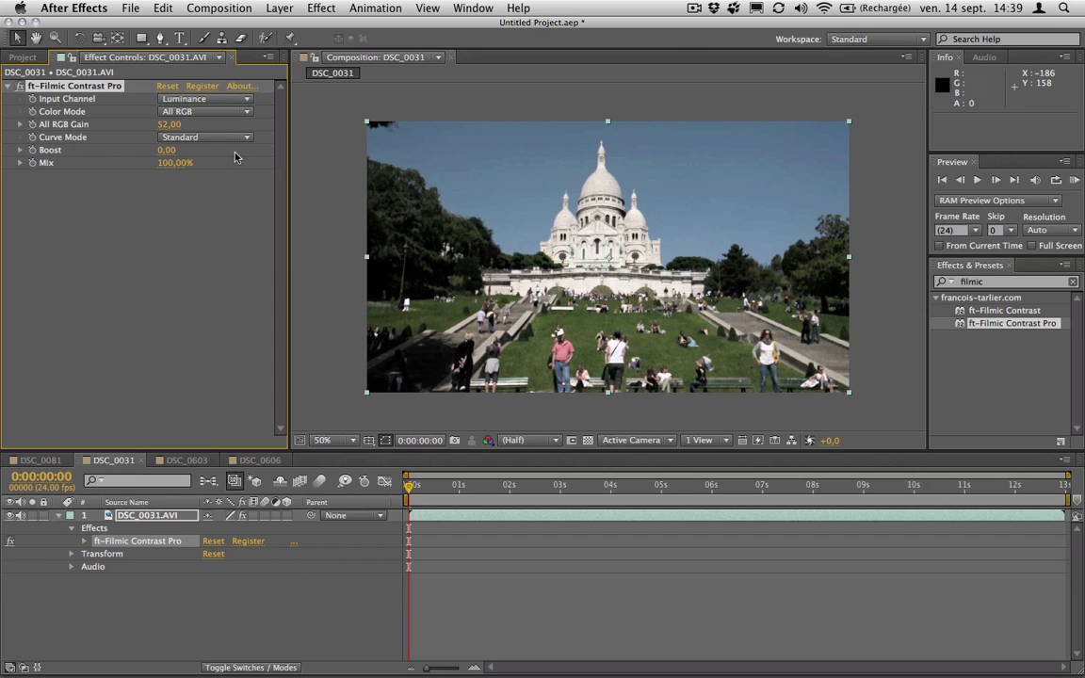
{"action": "left_click", "coordinate": [168, 124]}
{"action": "type", "text": "0"}
{"action": "key", "text": "Return"}
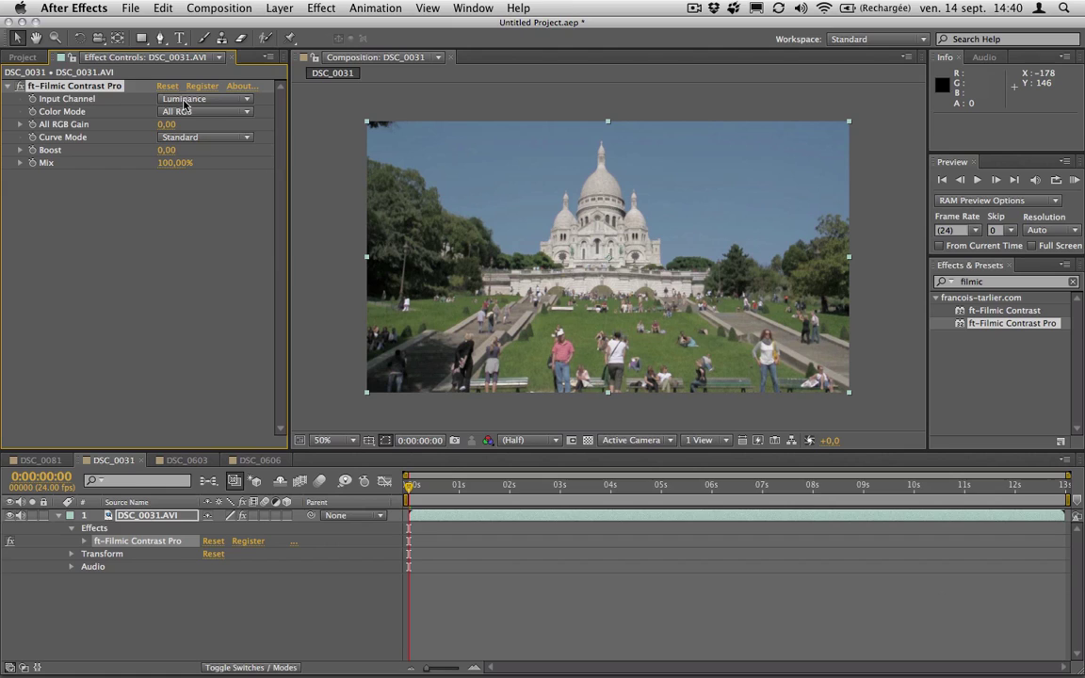
- Set the effect's Input Channel to Blue and preview only the blue channel
{"action": "left_click", "coordinate": [191, 100]}
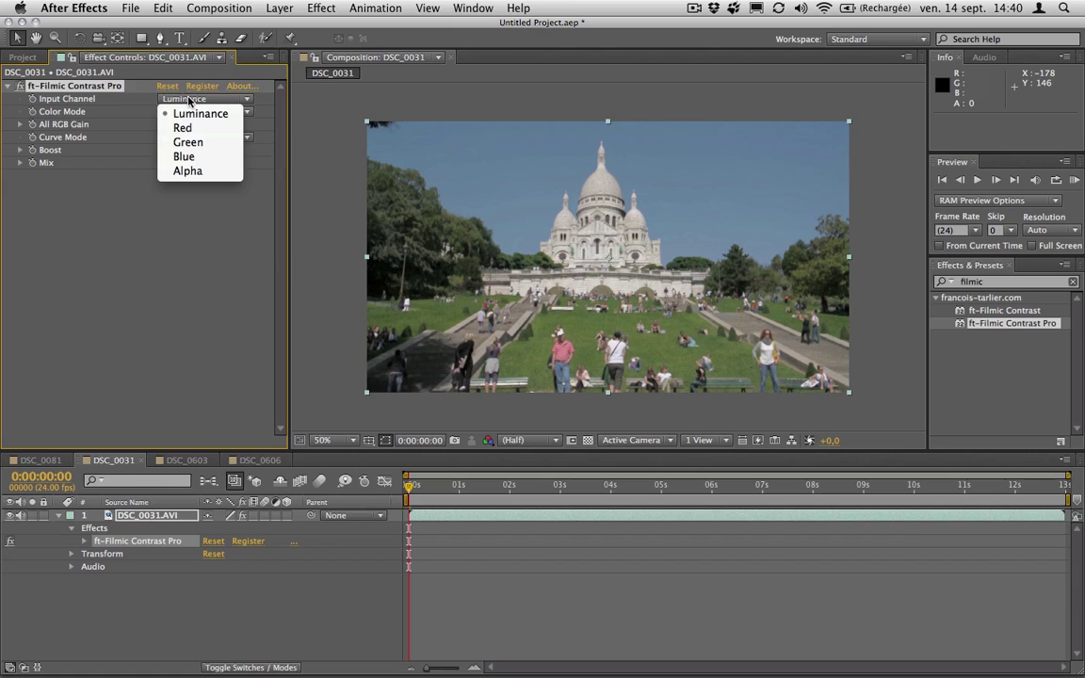
{"action": "left_click", "coordinate": [195, 158]}
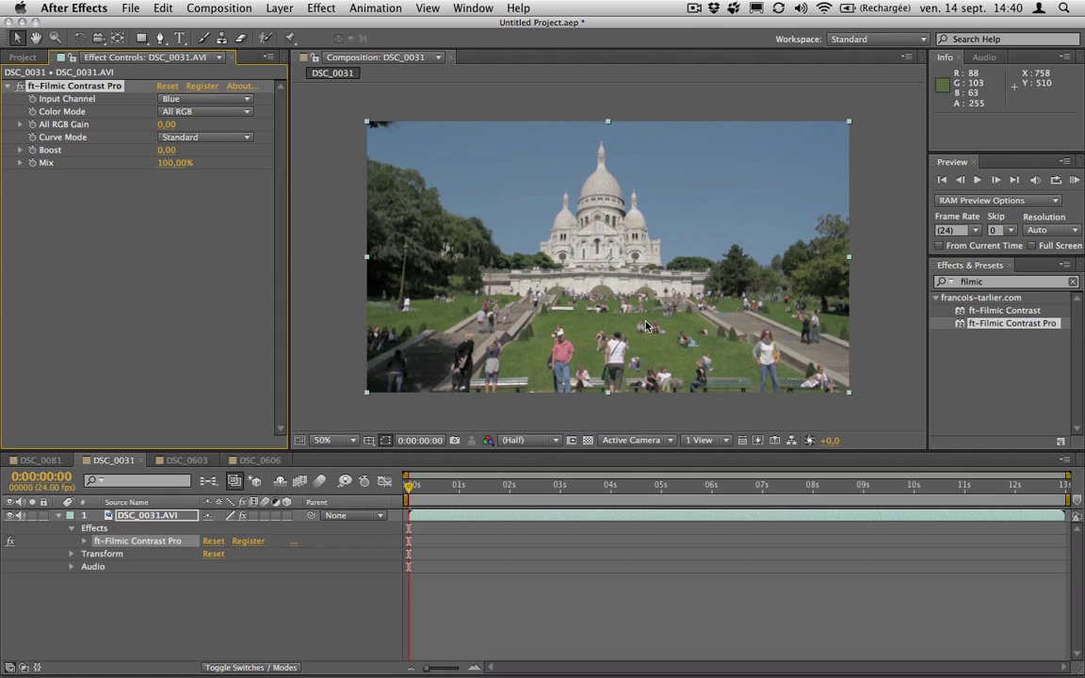
{"action": "left_click", "coordinate": [488, 440]}
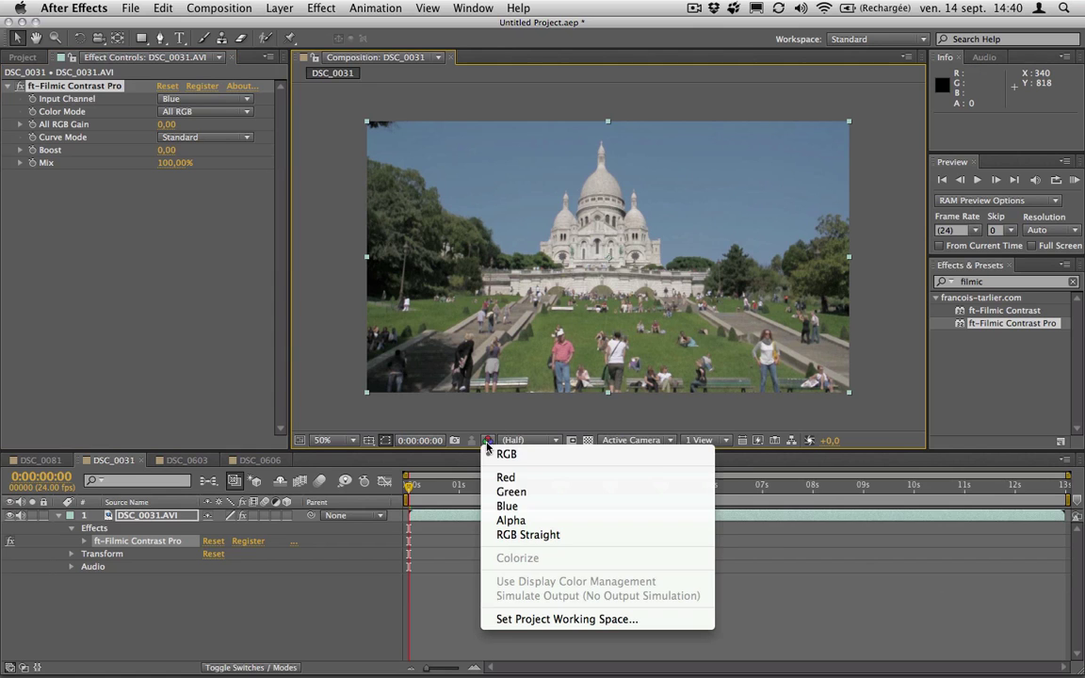
{"action": "left_click", "coordinate": [506, 507]}
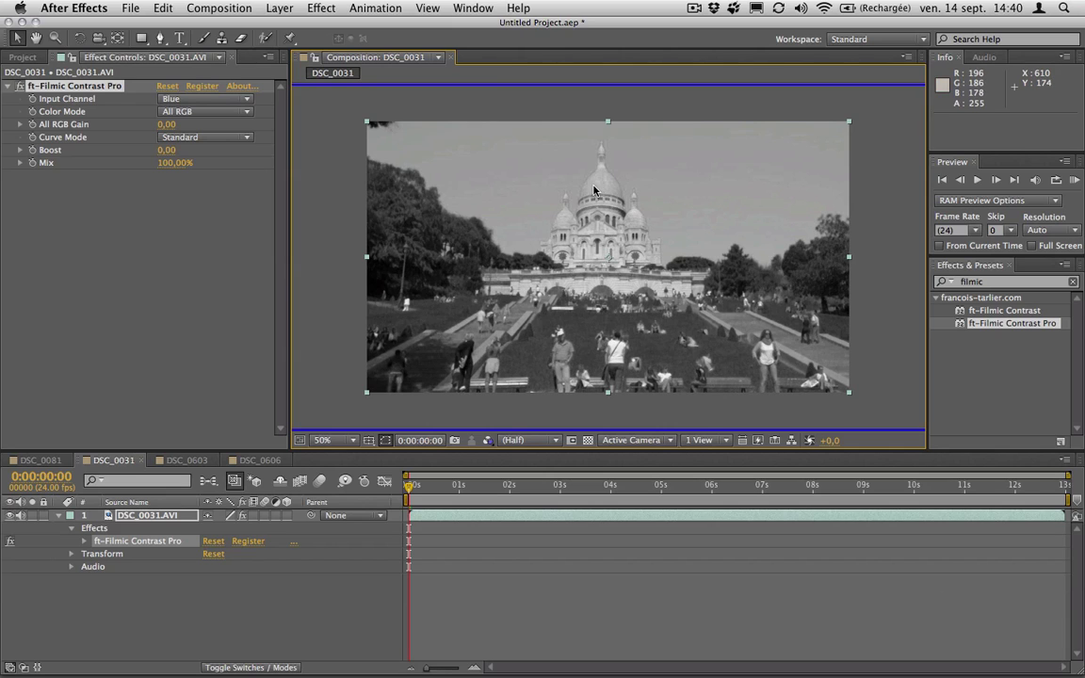
- Return the viewer to full RGB and raise All RGB Gain to 26
{"action": "left_click", "coordinate": [487, 442]}
{"action": "left_click", "coordinate": [496, 412]}
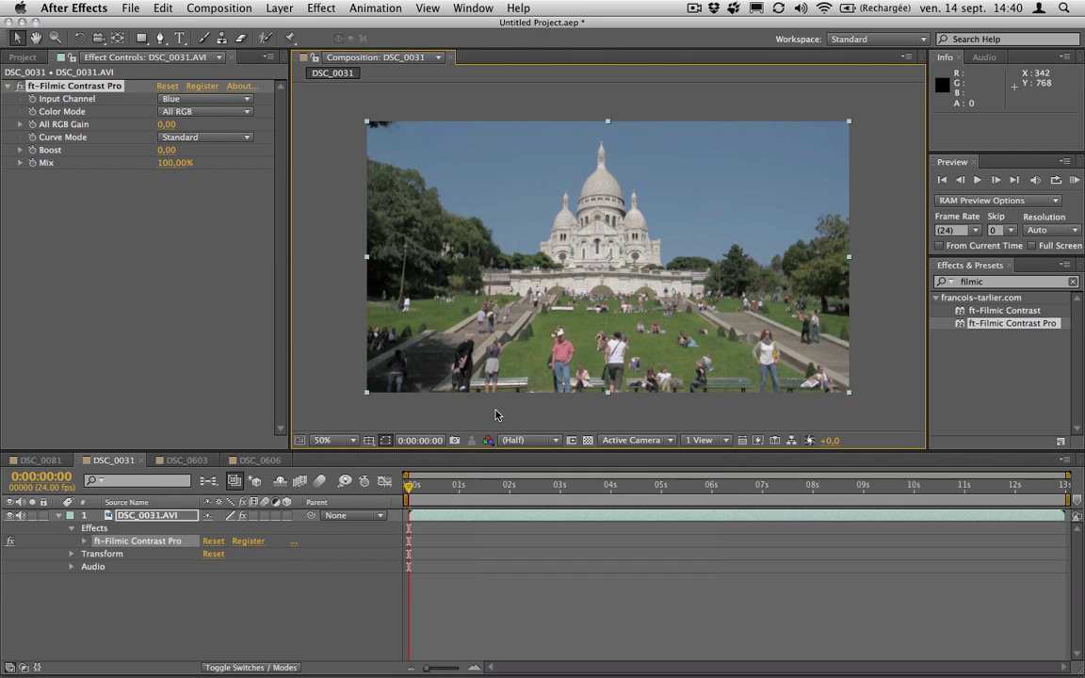
{"action": "left_click_drag", "start_coordinate": [162, 124], "coordinate": [183, 124]}
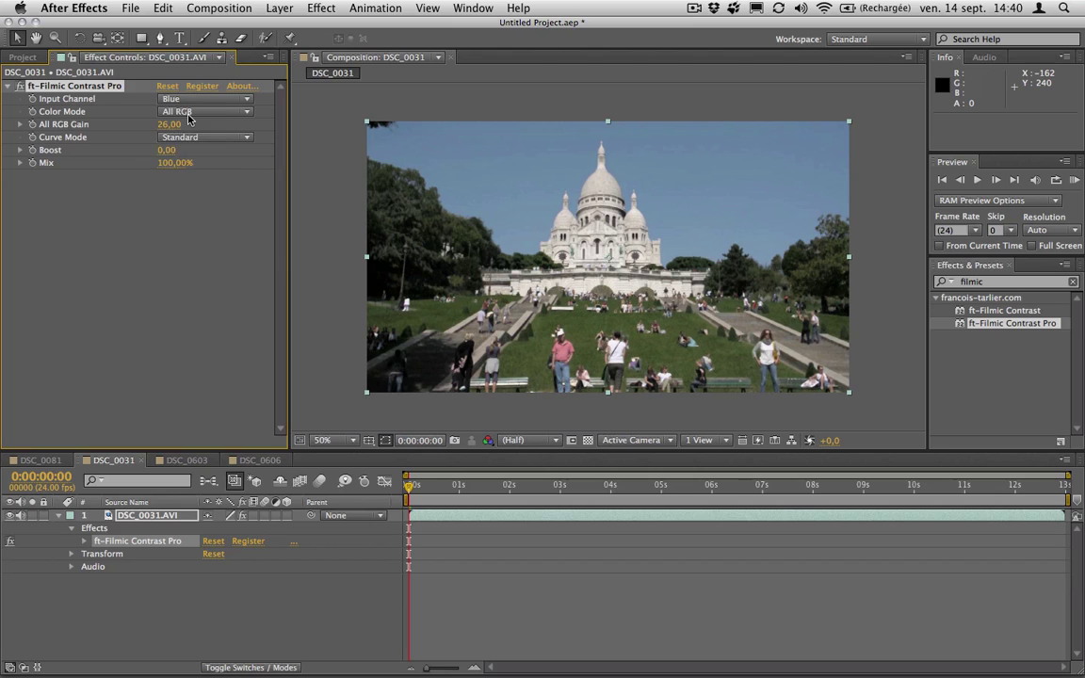
- Switch Color Mode to RGBA and lower Red Gain to -36 for a cooler cyan cast
{"action": "left_click", "coordinate": [189, 113]}
{"action": "left_click", "coordinate": [166, 85]}
{"action": "left_click", "coordinate": [171, 115]}
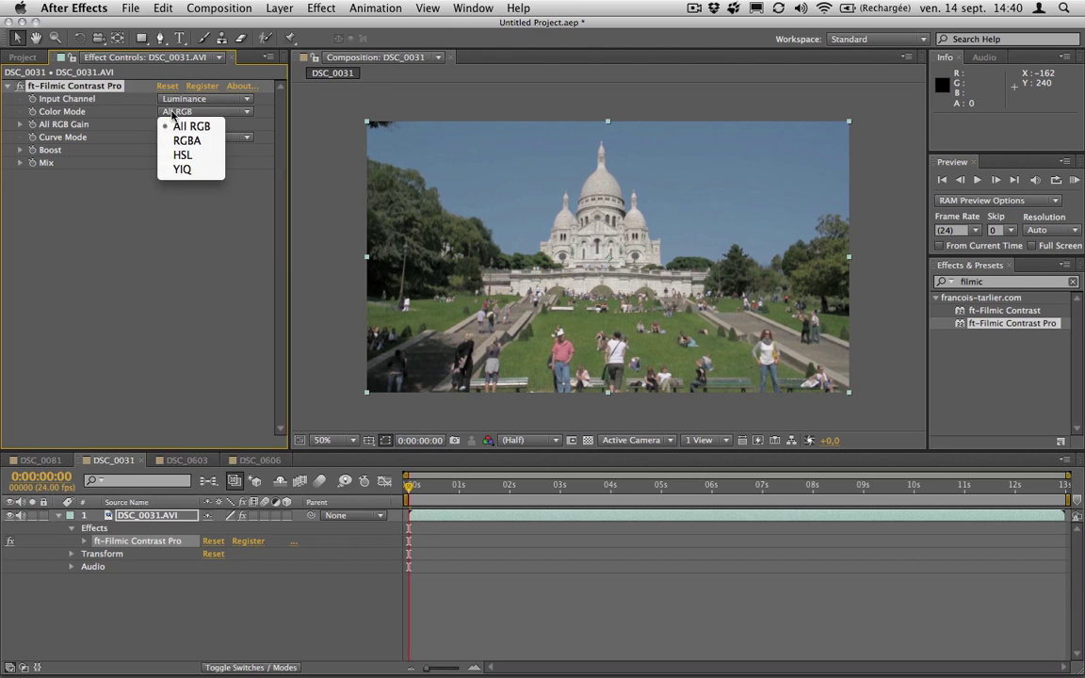
{"action": "left_click", "coordinate": [182, 141]}
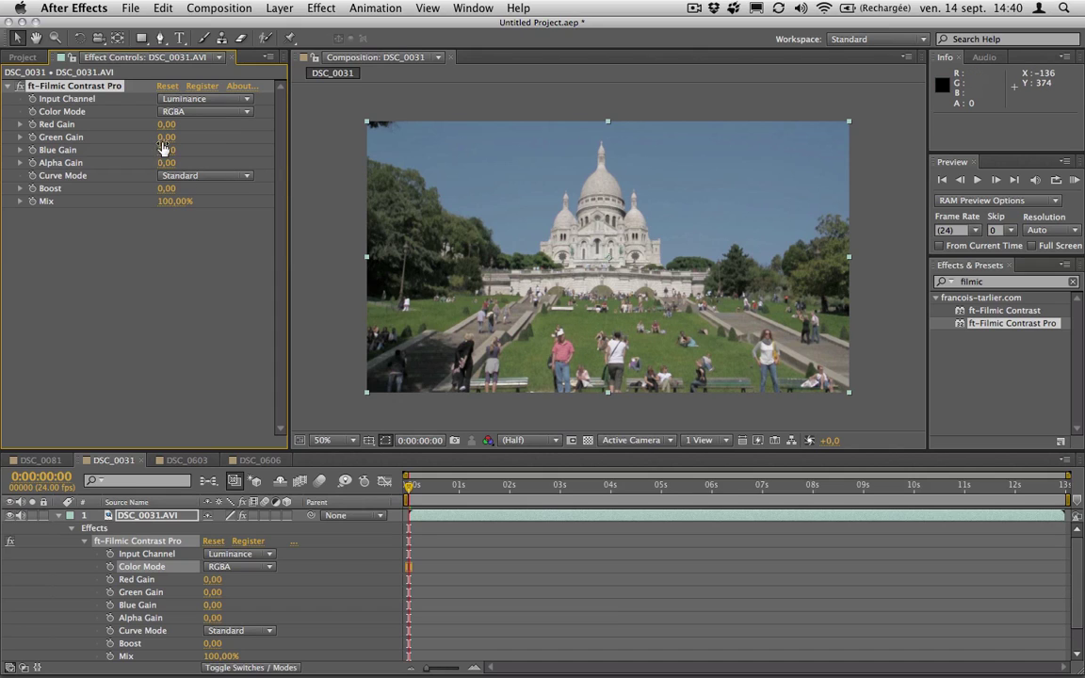
{"action": "left_click_drag", "start_coordinate": [165, 129], "coordinate": [194, 131]}
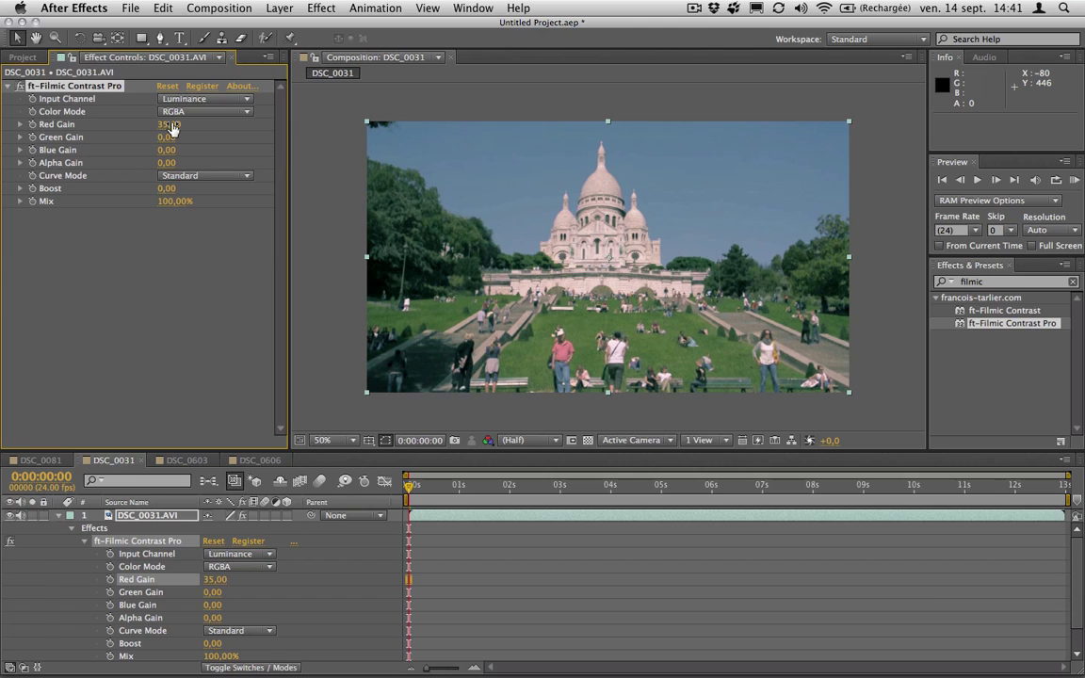
{"action": "left_click_drag", "start_coordinate": [158, 123], "coordinate": [133, 125]}
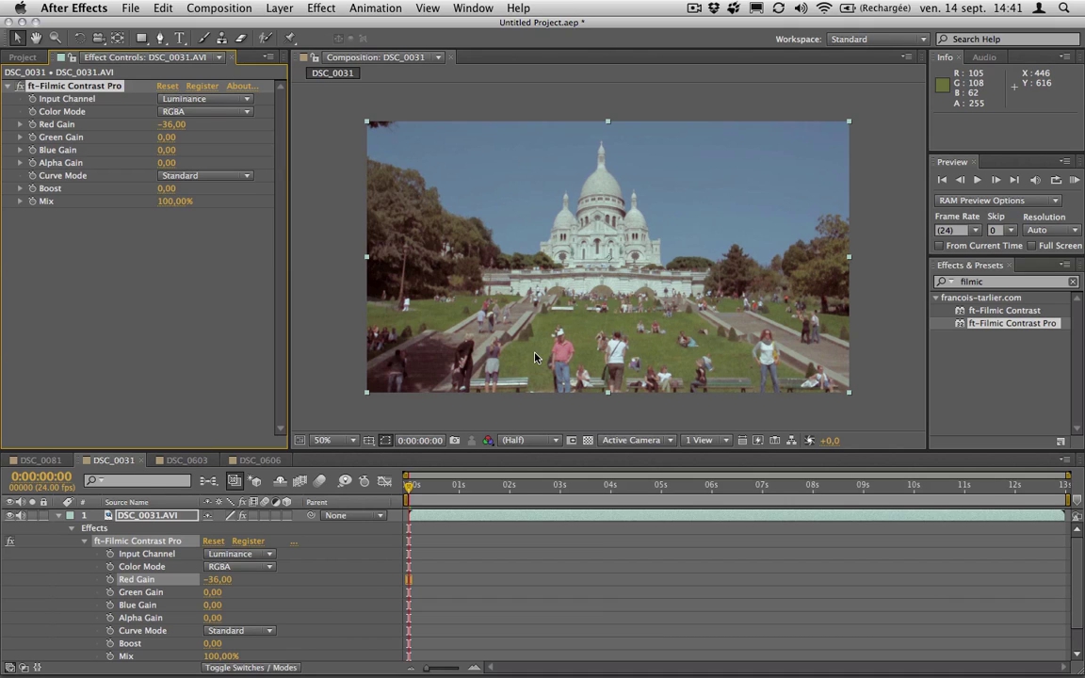
- Use Blue as the Input Channel and nudge Red Gain to -39
{"action": "left_click", "coordinate": [189, 101]}
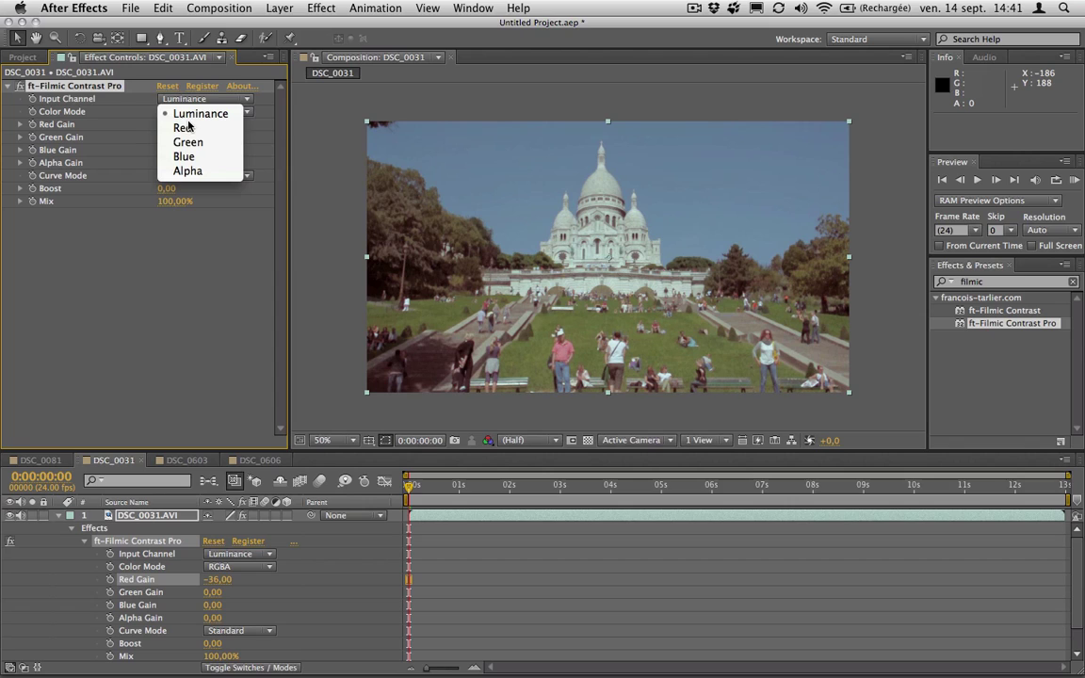
{"action": "left_click", "coordinate": [189, 157]}
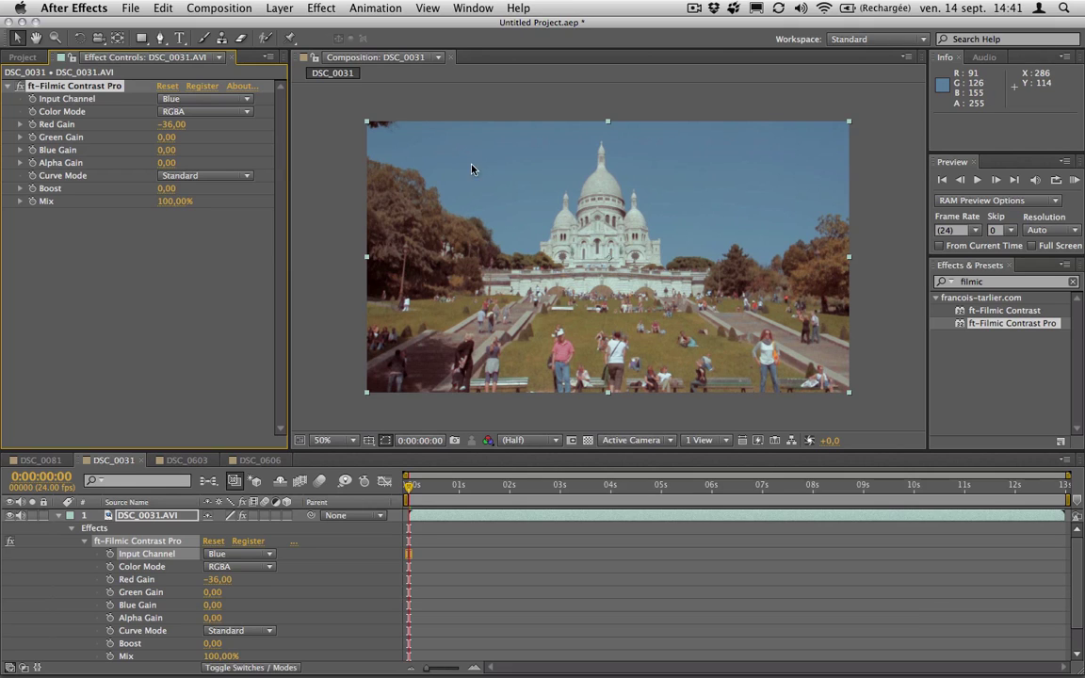
{"action": "left_click_drag", "start_coordinate": [158, 124], "coordinate": [162, 124]}
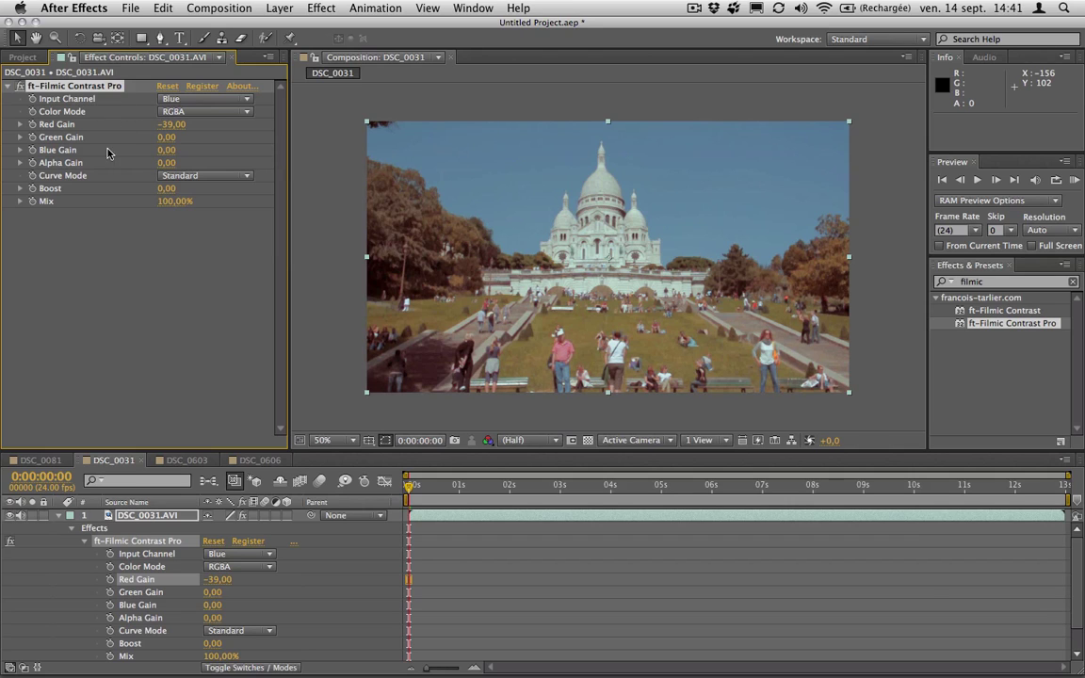
{"action": "left_click", "coordinate": [174, 113]}
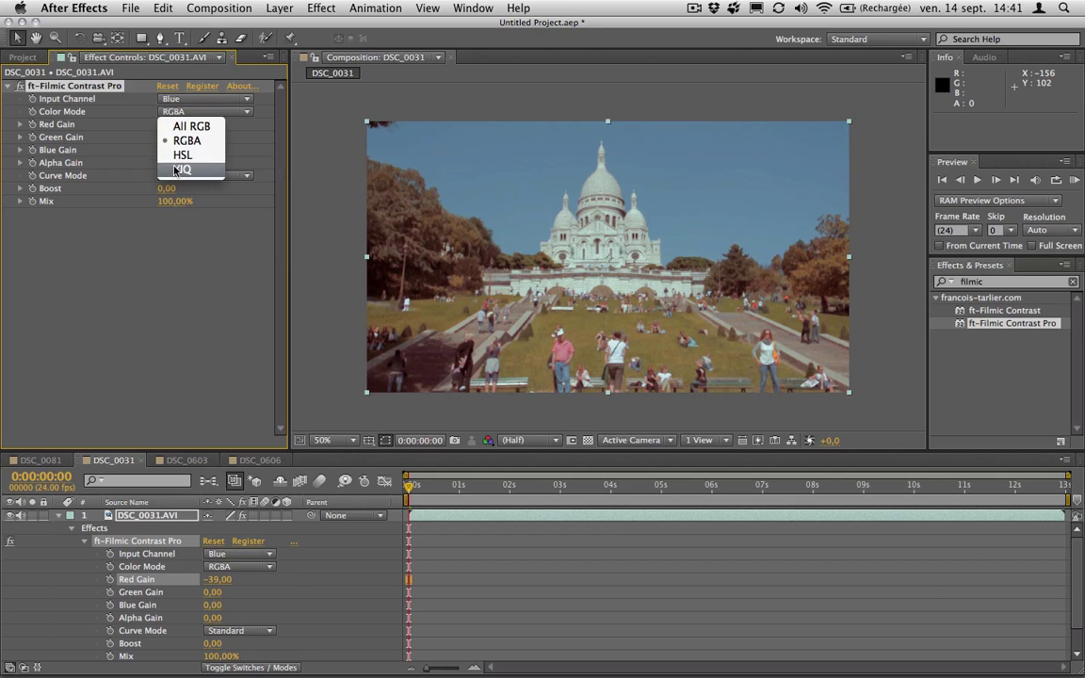
- Reset ft-Filmic Contrast Pro, choose the Fast curve and raise All RGB Gain to 69
{"action": "left_click", "coordinate": [94, 273]}
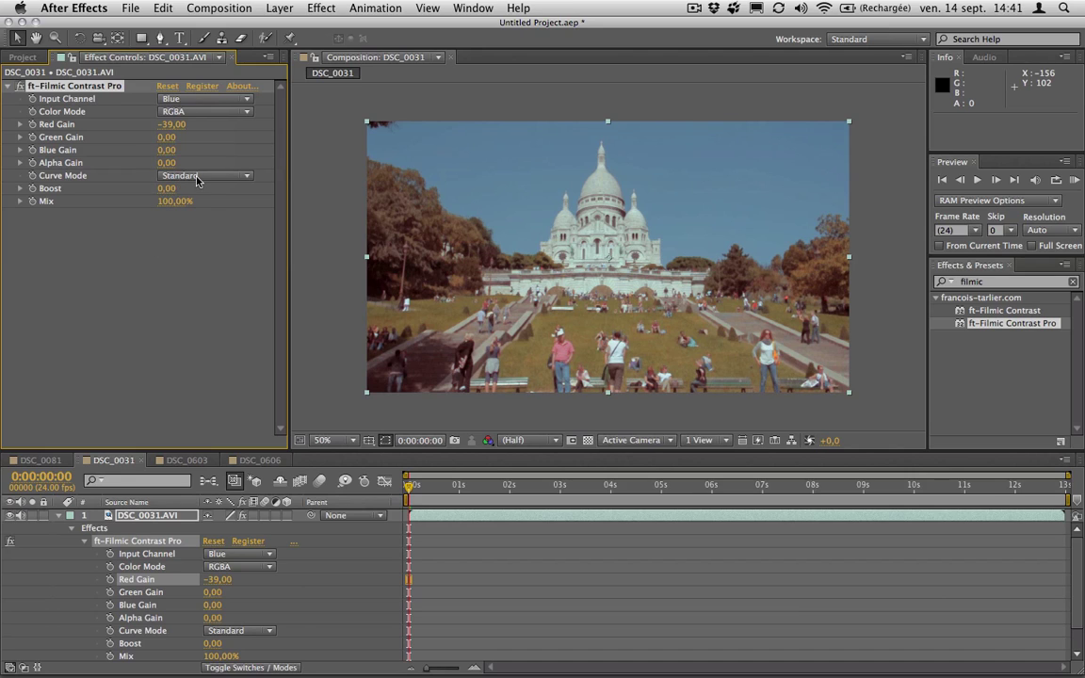
{"action": "left_click", "coordinate": [165, 85]}
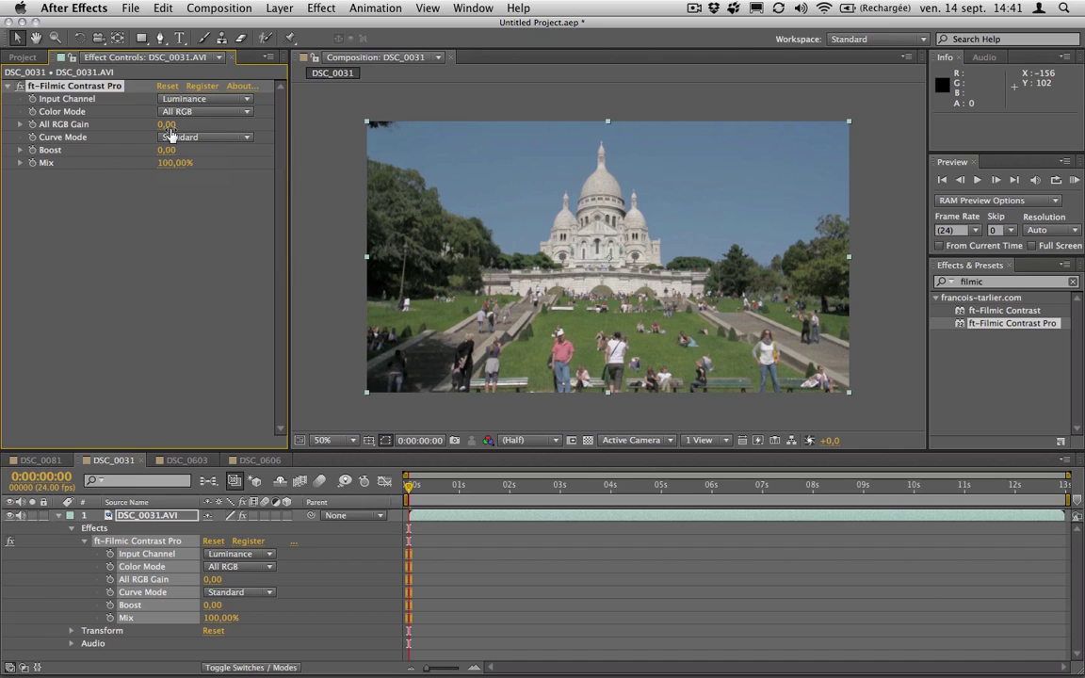
{"action": "left_click", "coordinate": [181, 132]}
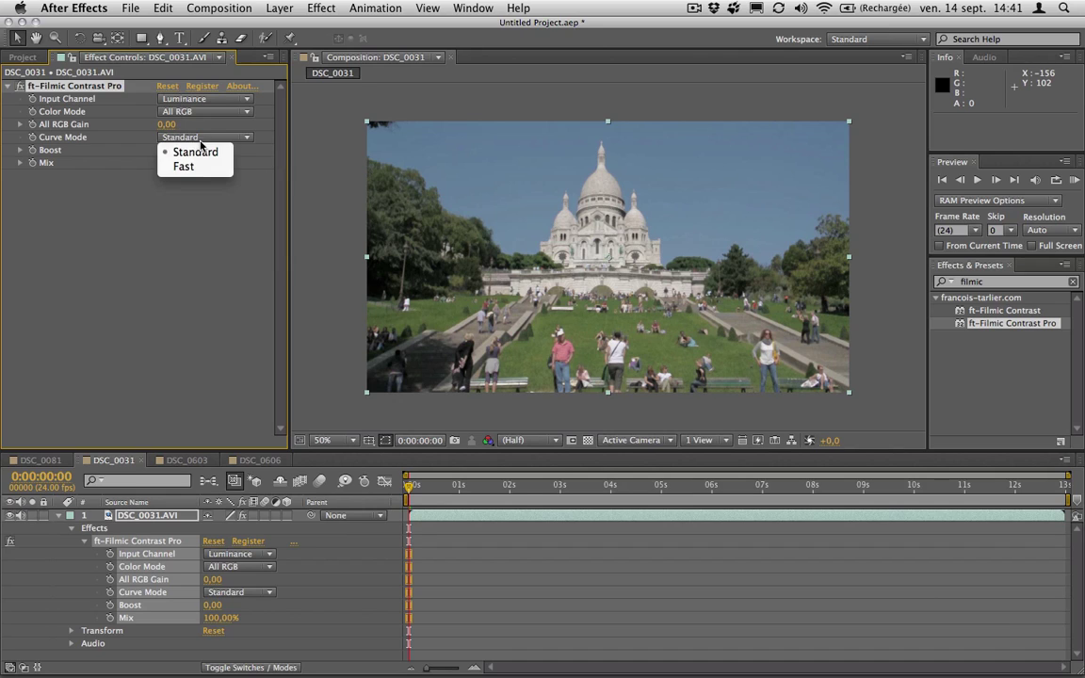
{"action": "left_click", "coordinate": [199, 211]}
{"action": "left_click", "coordinate": [196, 141]}
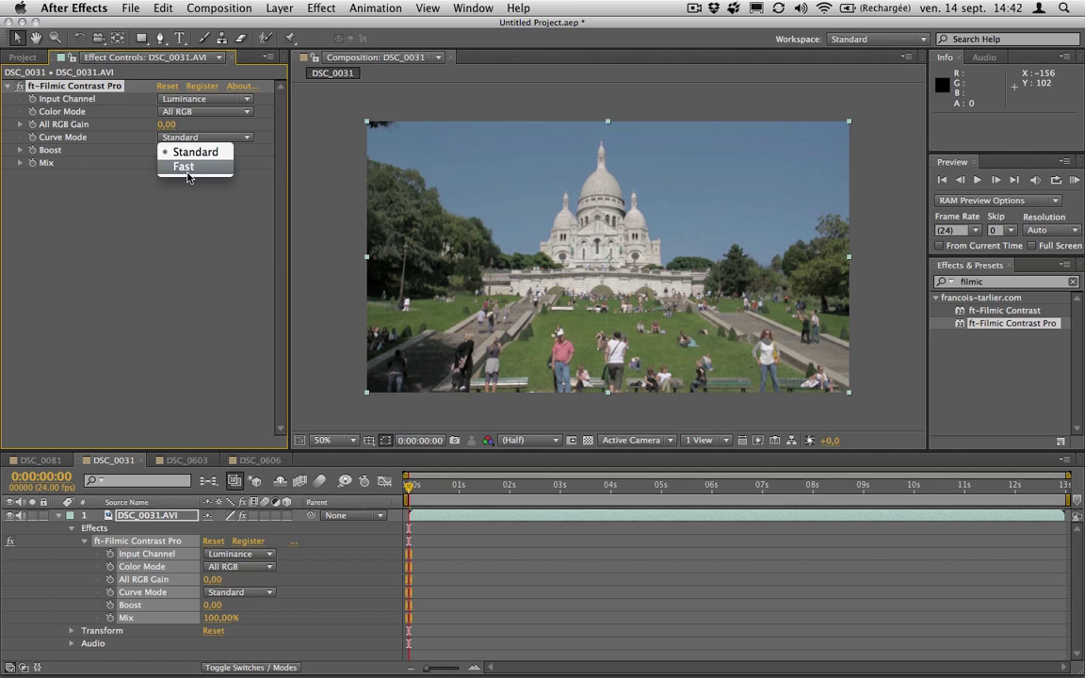
{"action": "left_click", "coordinate": [184, 166]}
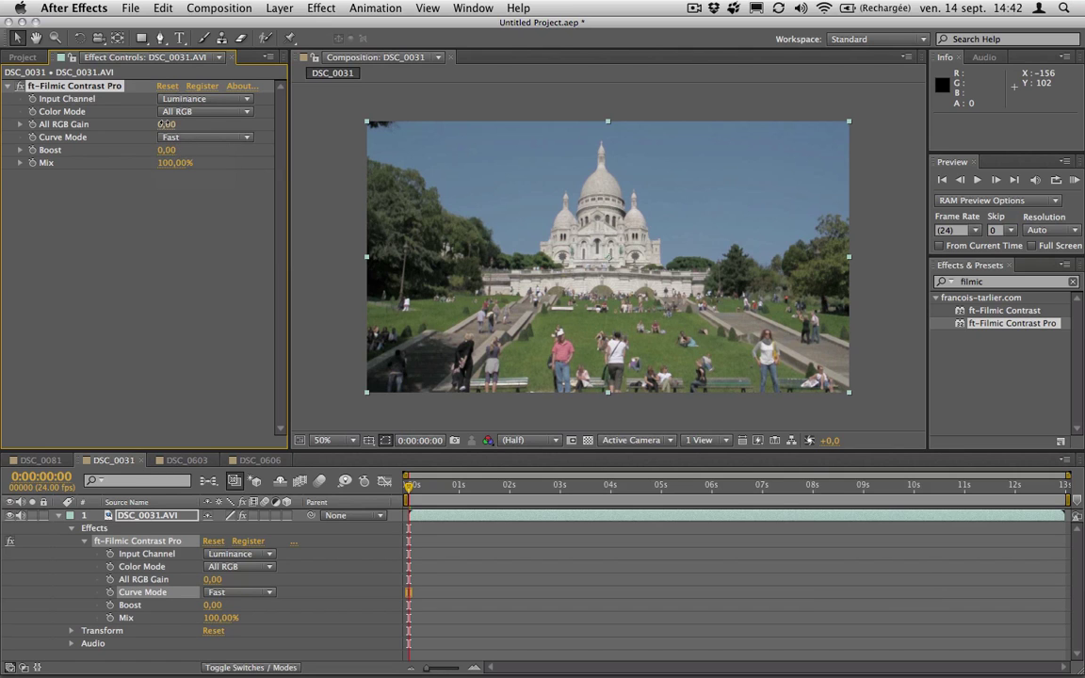
{"action": "left_click_drag", "start_coordinate": [166, 124], "coordinate": [217, 131]}
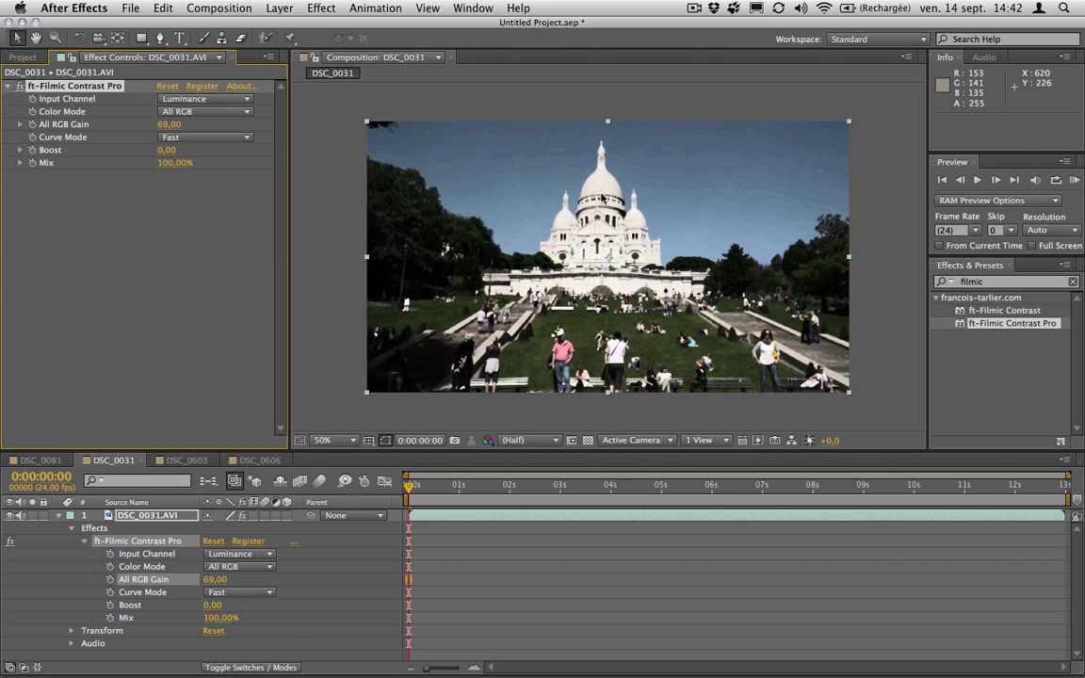
- Switch Curve Mode back to Standard and raise Boost to 0.16
{"action": "left_click", "coordinate": [184, 138]}
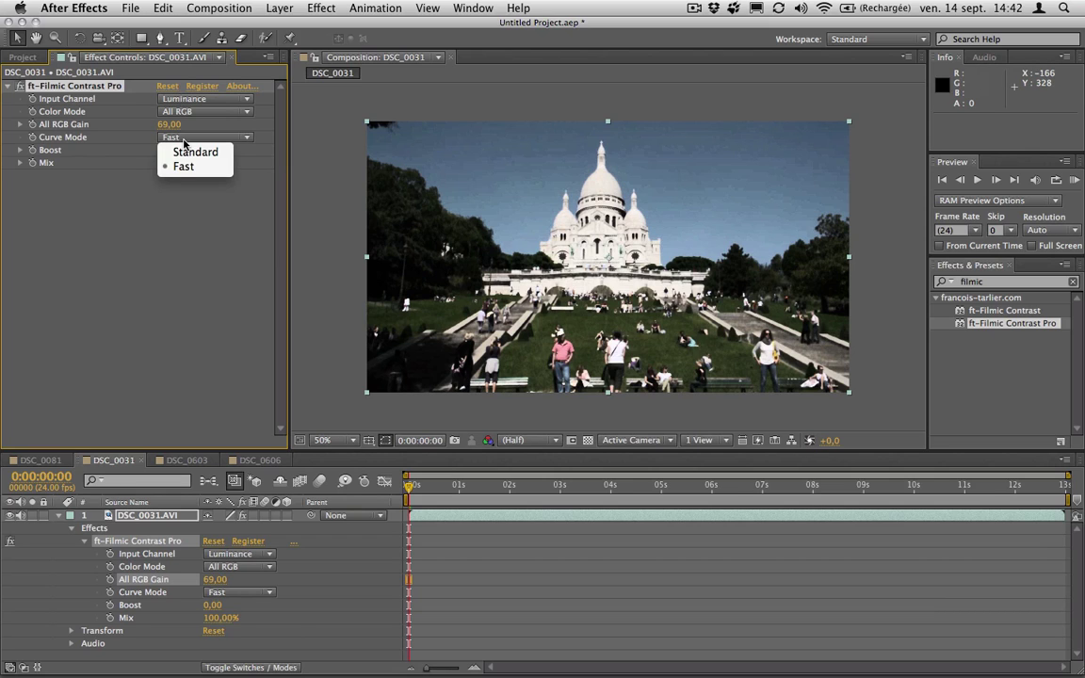
{"action": "left_click", "coordinate": [187, 156]}
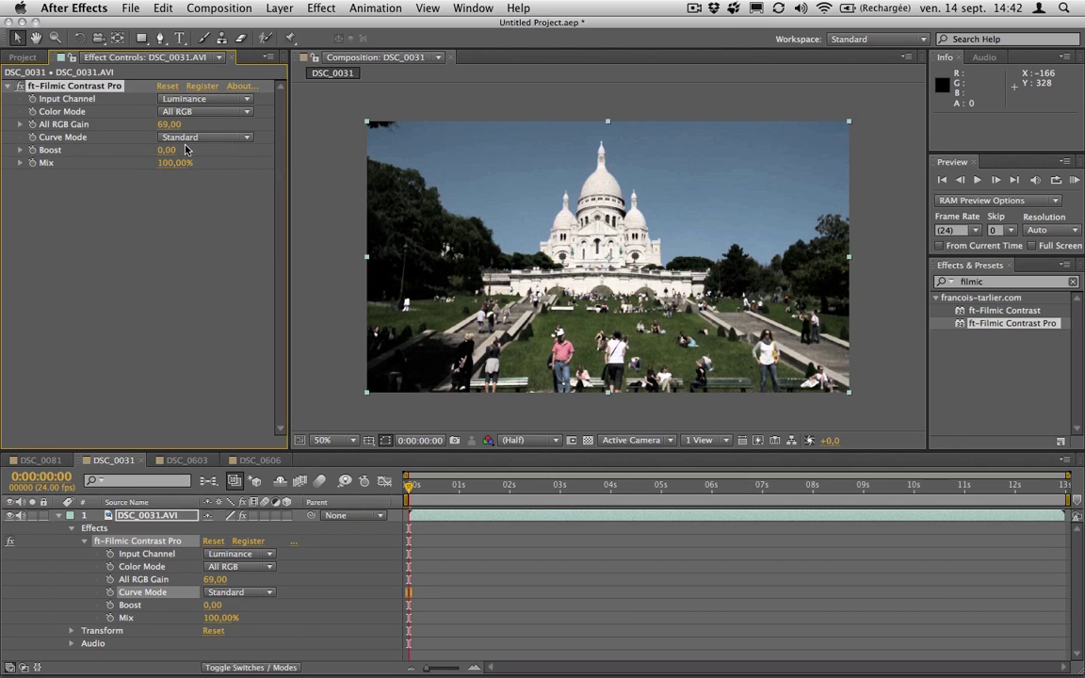
{"action": "left_click", "coordinate": [150, 155]}
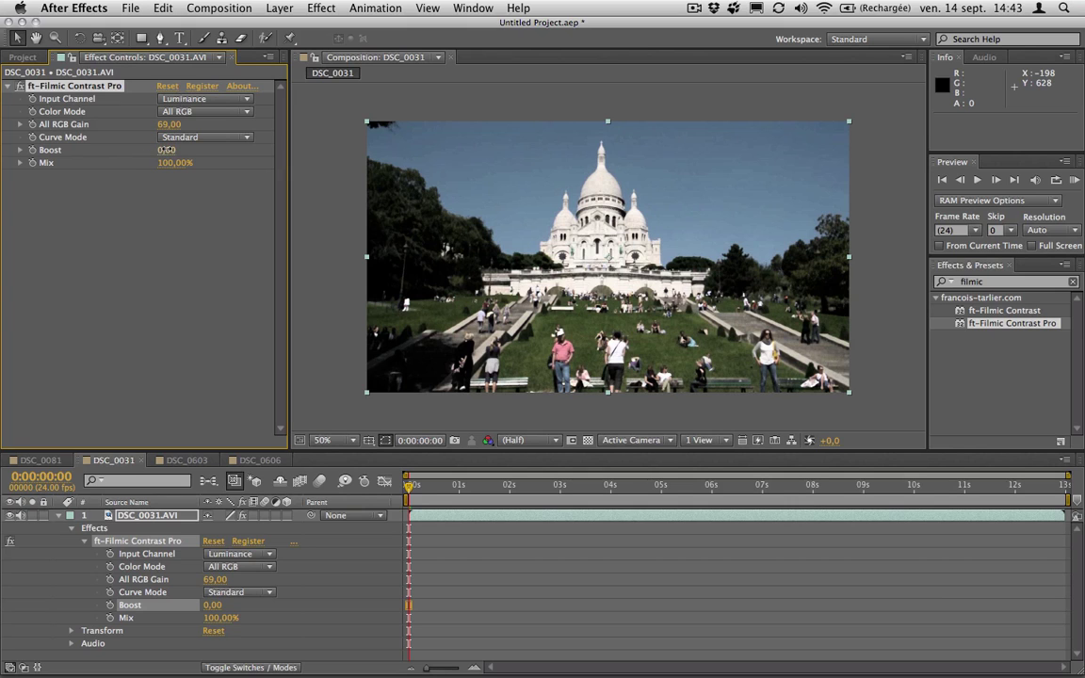
{"action": "left_click_drag", "start_coordinate": [166, 150], "coordinate": [179, 149]}
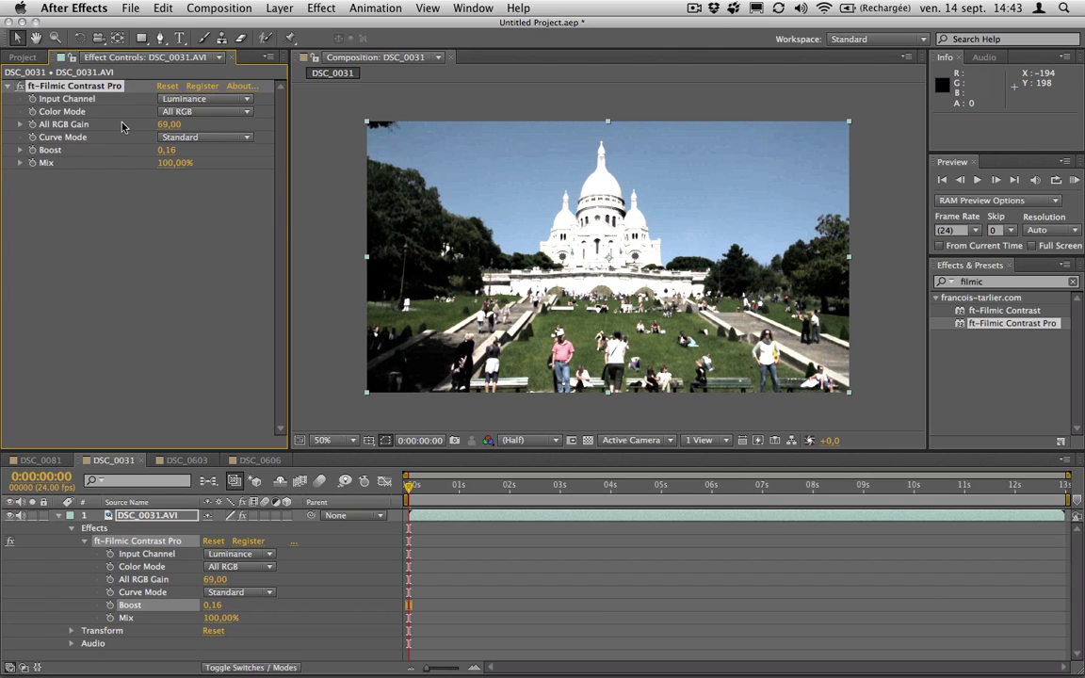
{"action": "left_click", "coordinate": [178, 252]}
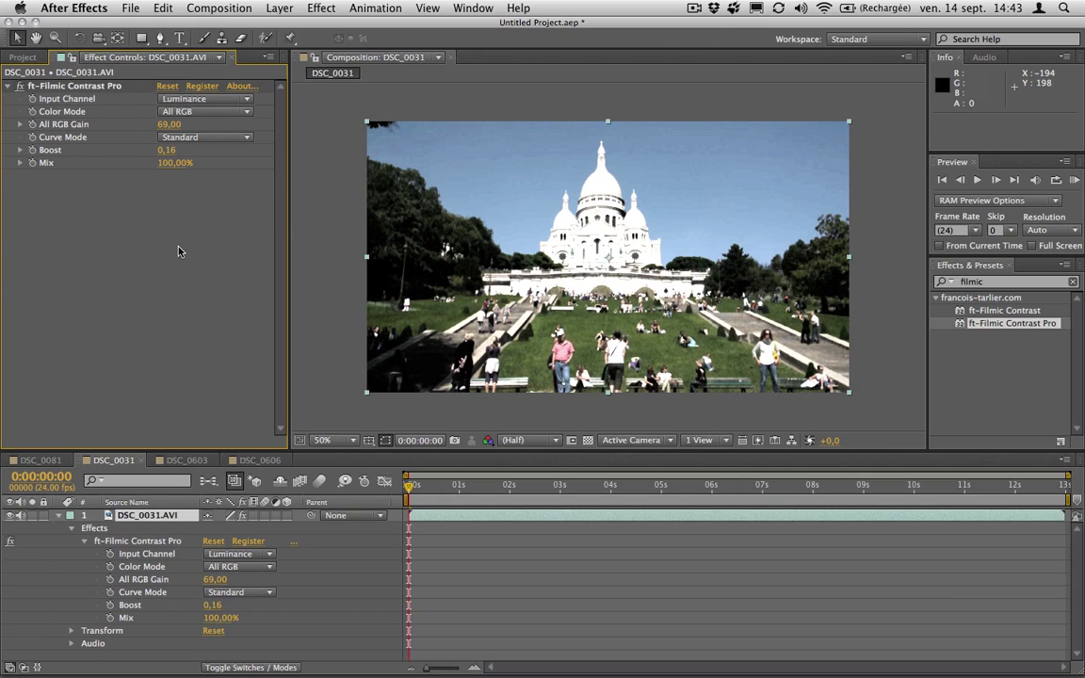